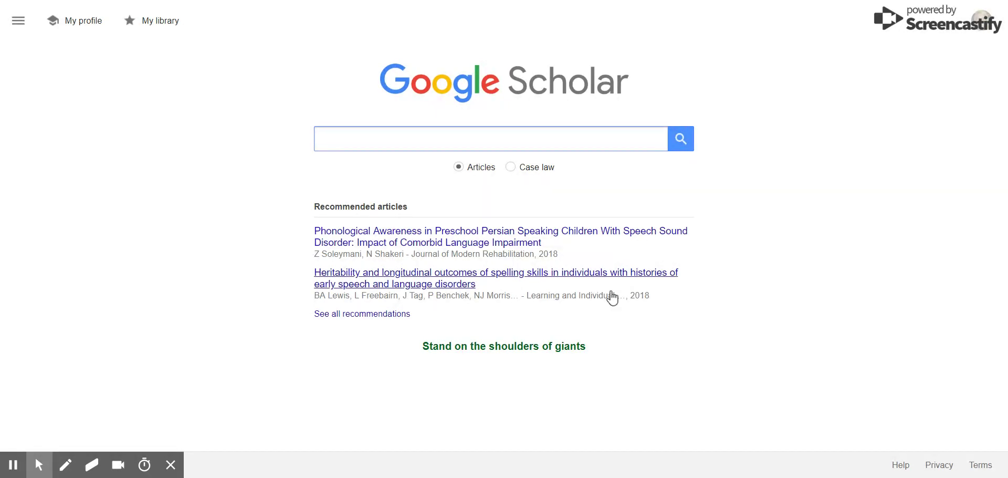
click(13, 438)
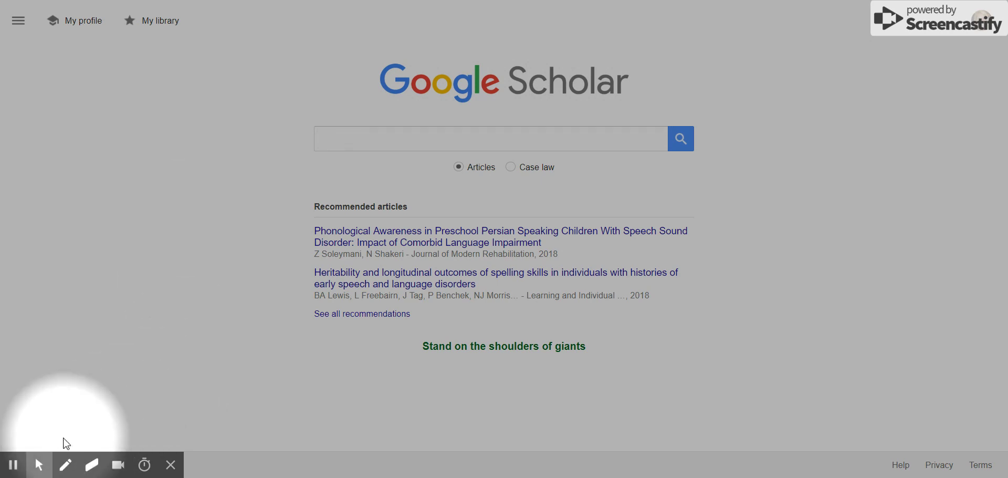
mouse_move(39, 464)
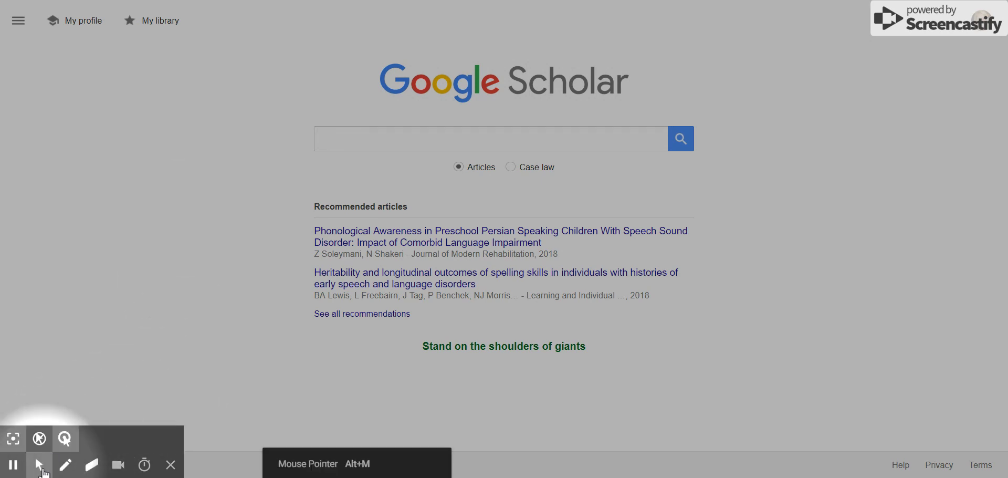
click(13, 439)
Search the articles for the suggested query "voice disorders in children"
click(459, 140)
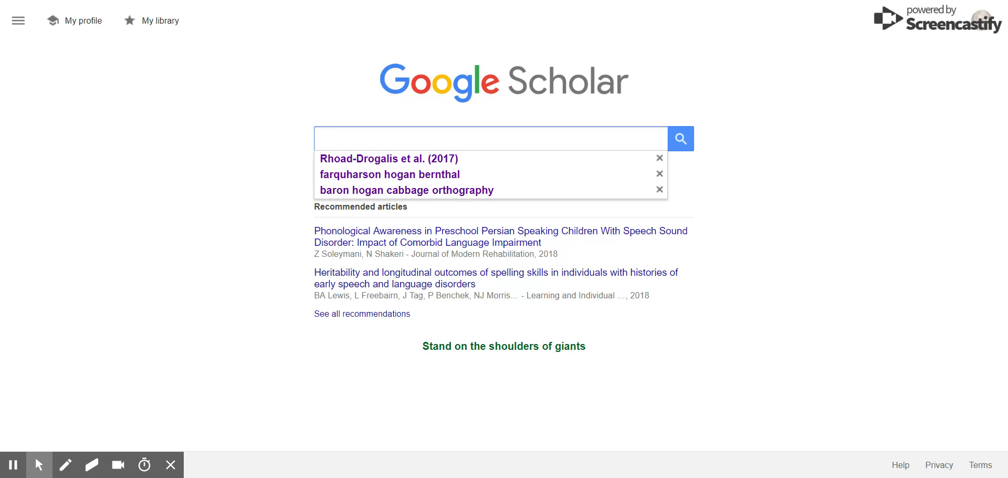
text(voice disorders)
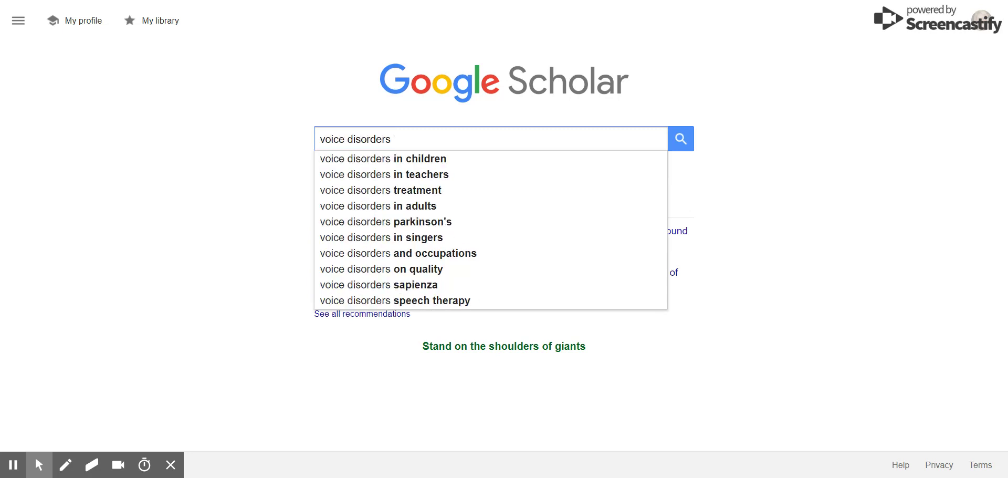
key(Down)
key(Return)
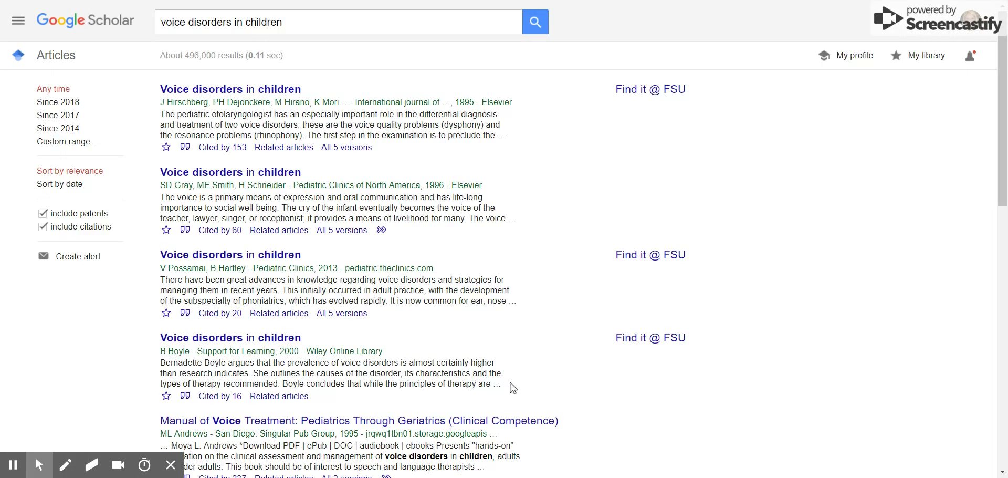
Return to the home page and search the articles by two co-authors' surnames
click(75, 34)
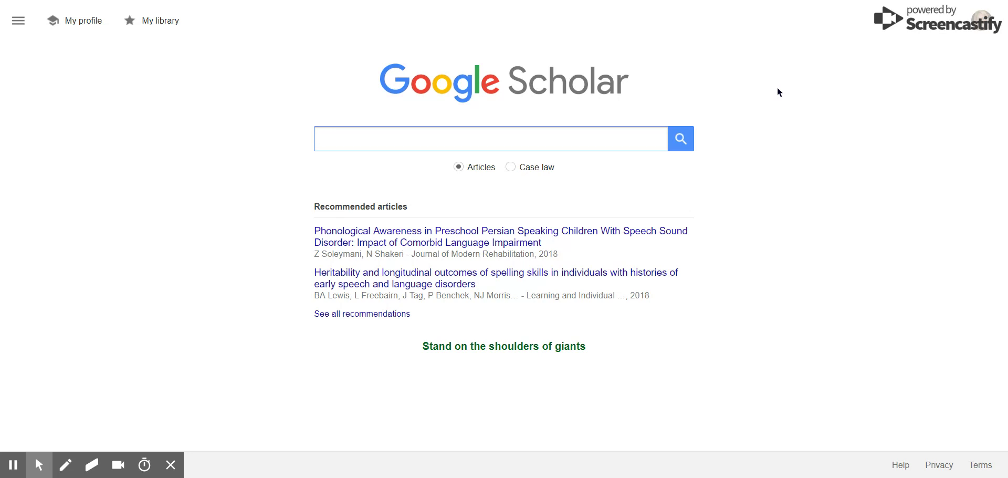
text(tambra)
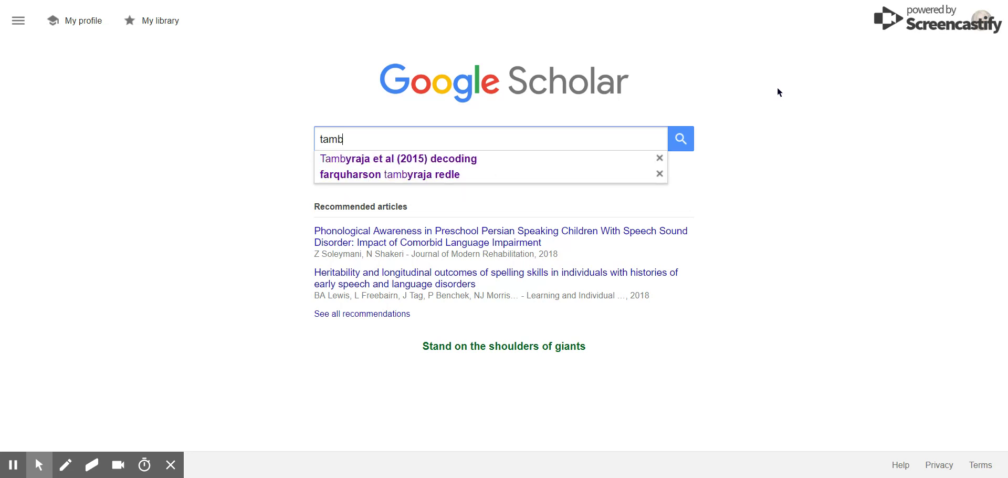
key(BackSpace)
key(BackSpace)
key(BackSpace)
text(byraja farquharon)
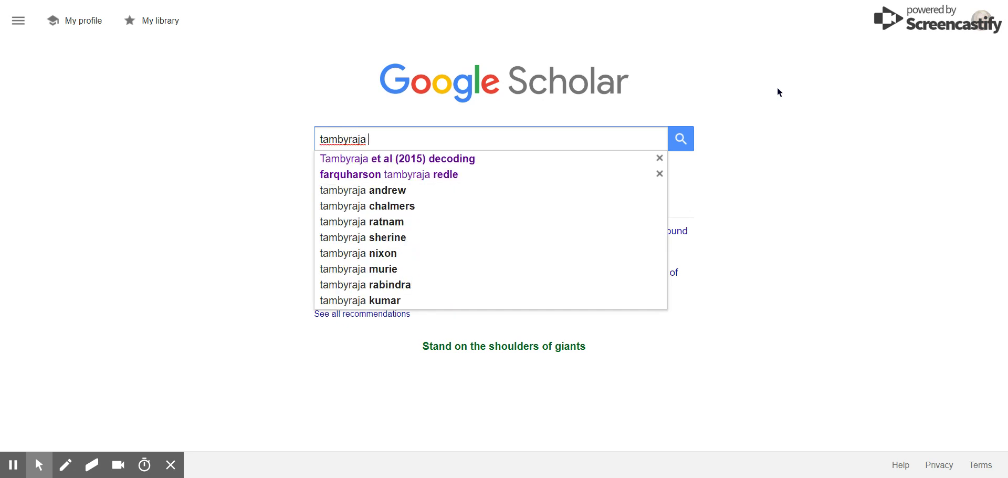
key(BackSpace)
key(BackSpace)
text(son)
key(Return)
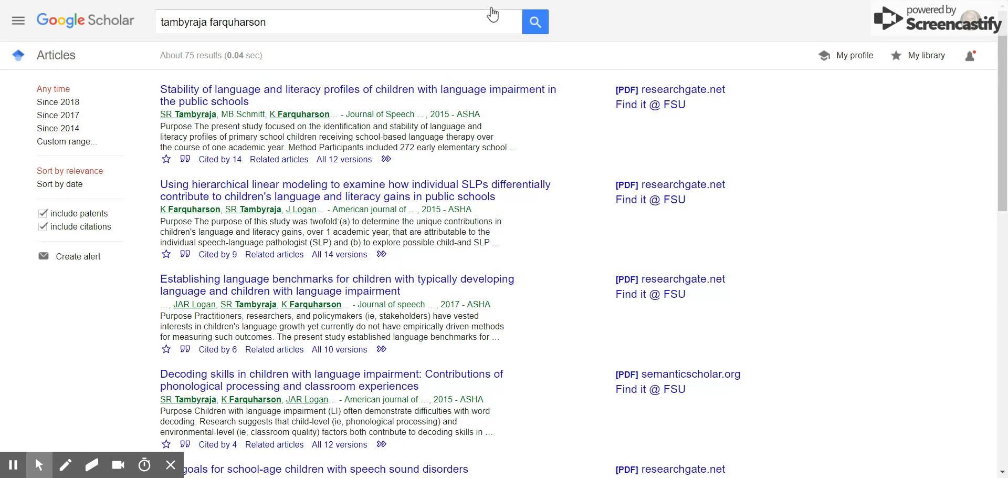
Return to the home page and check which e-mail account is signed in, then close the account details
click(112, 27)
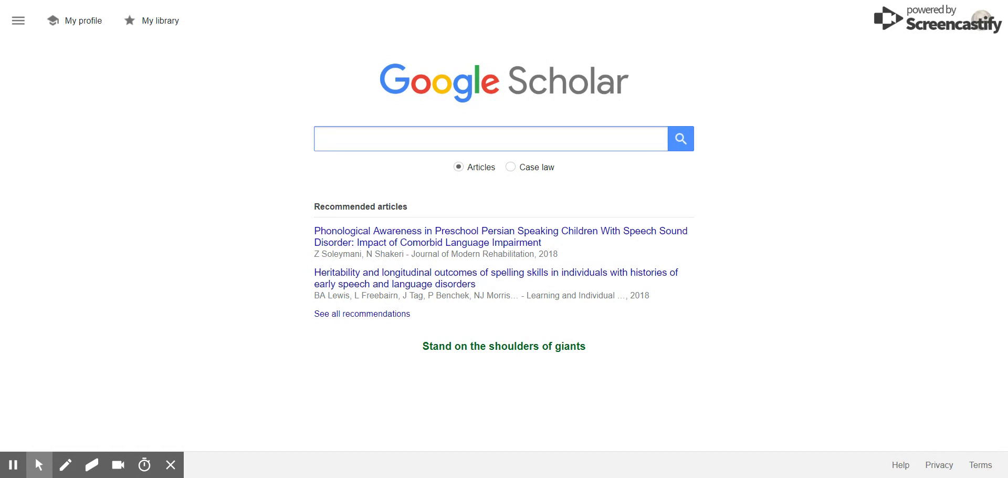
click(983, 21)
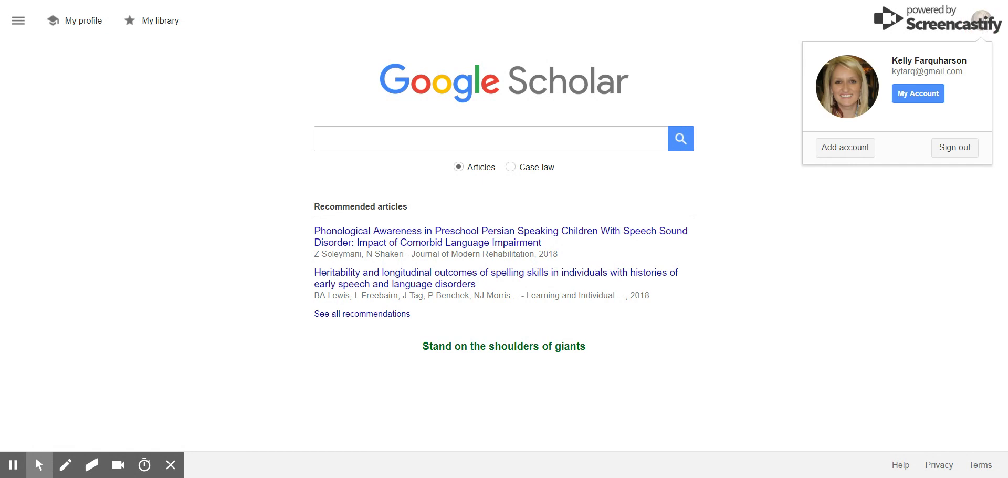
drag(893, 71, 964, 70)
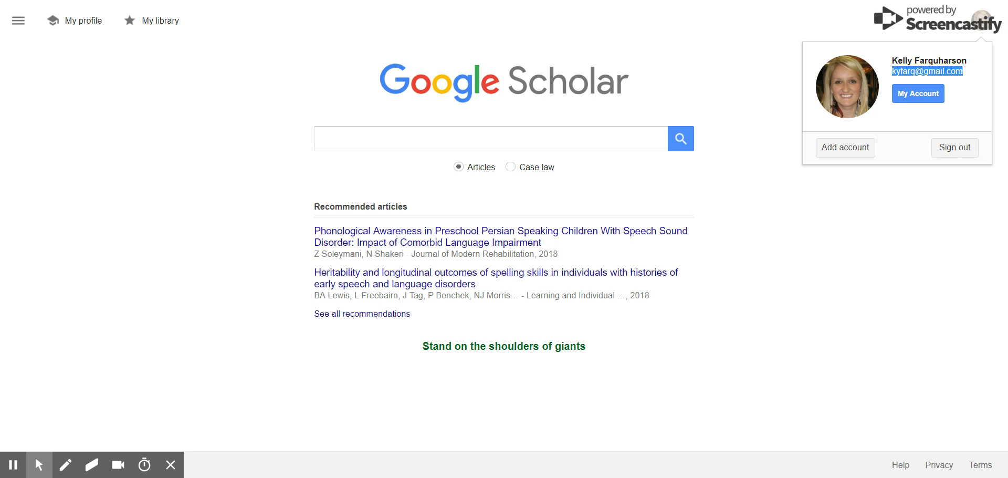
click(968, 79)
click(867, 24)
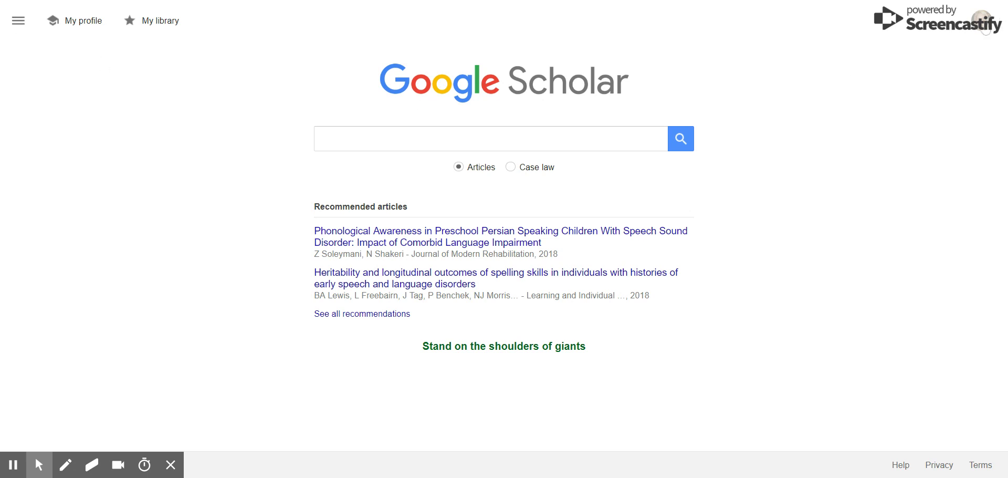
Open the Alerts page for the signed-in account
click(20, 25)
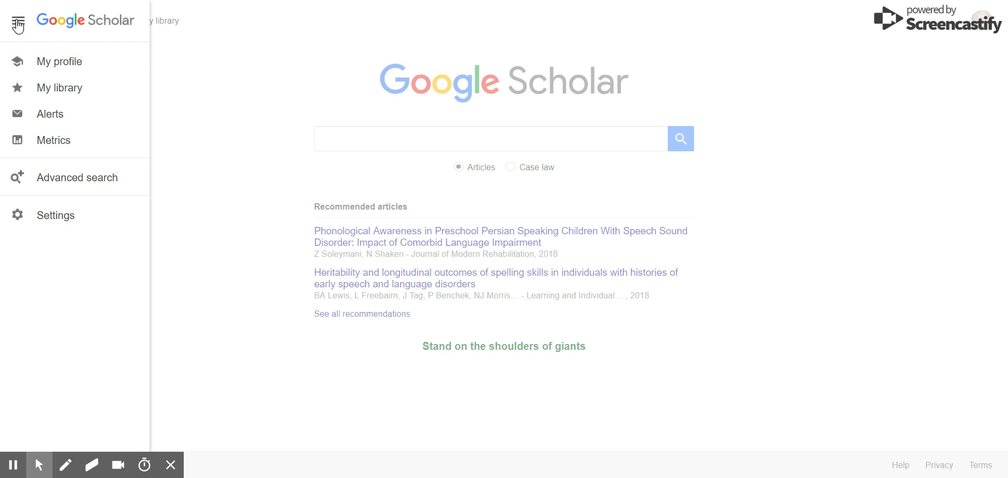
click(19, 25)
click(18, 24)
click(50, 118)
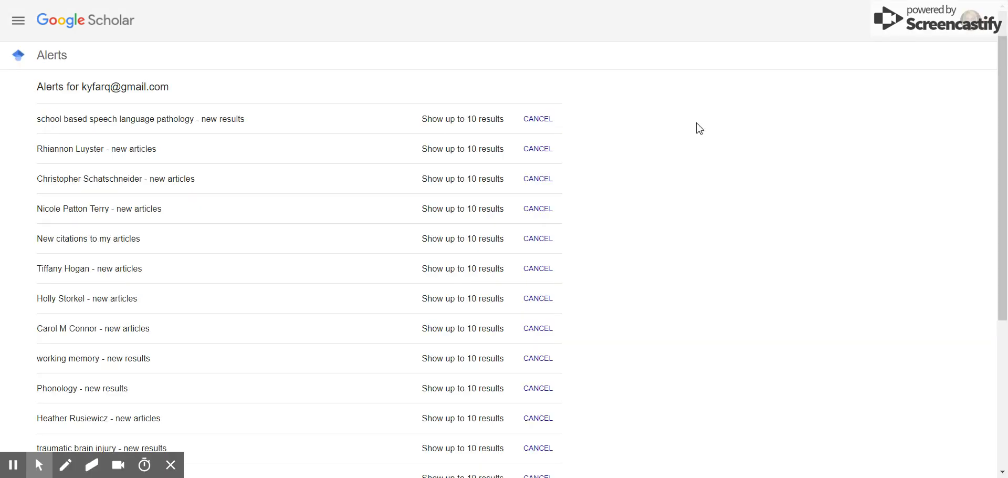
Examine the list of existing alerts, including the topic alerts, the author alerts and the one for new citations to own articles
scroll(699, 128, down, 5)
scroll(699, 129, up, 5)
drag(38, 119, 193, 124)
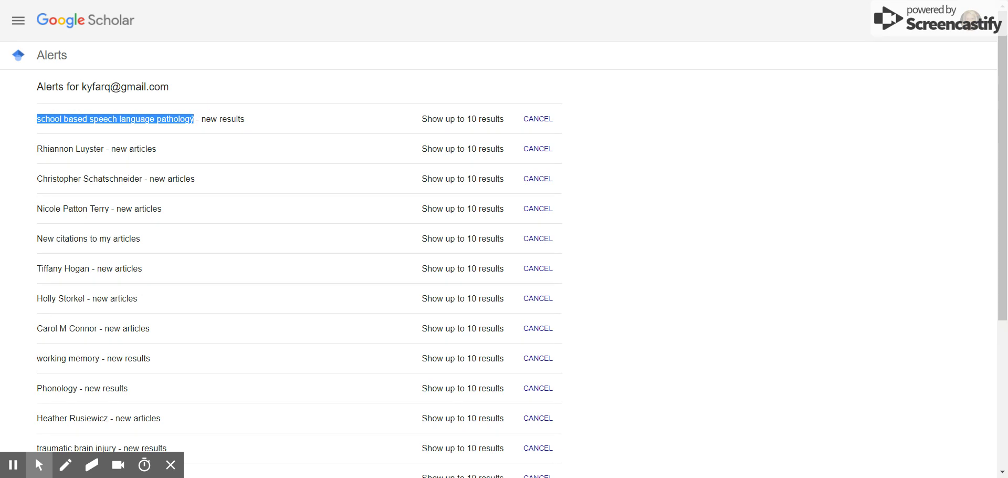
click(193, 123)
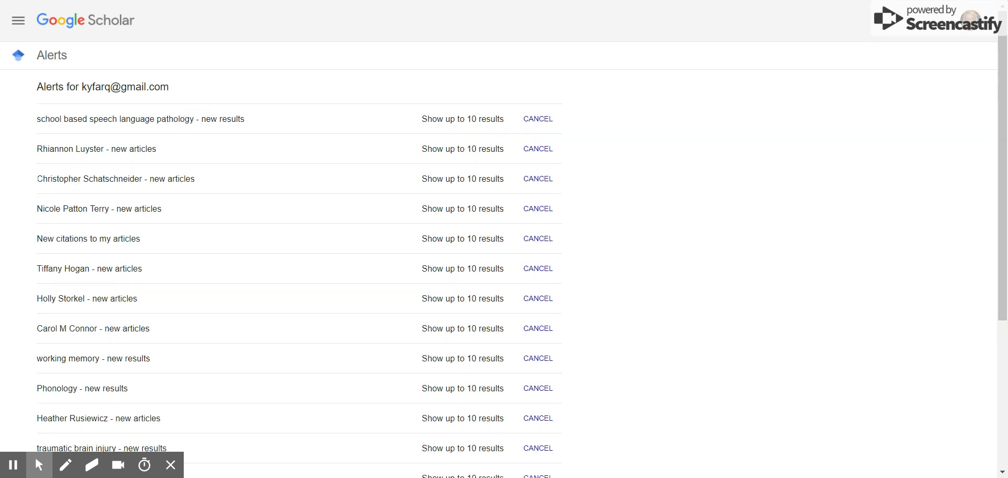
scroll(35, 228, down, 1)
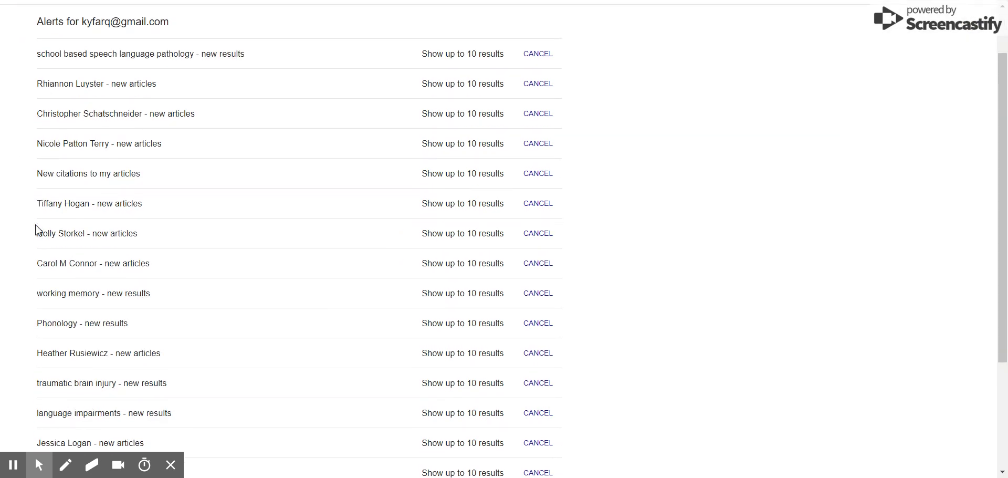
scroll(32, 232, down, 1)
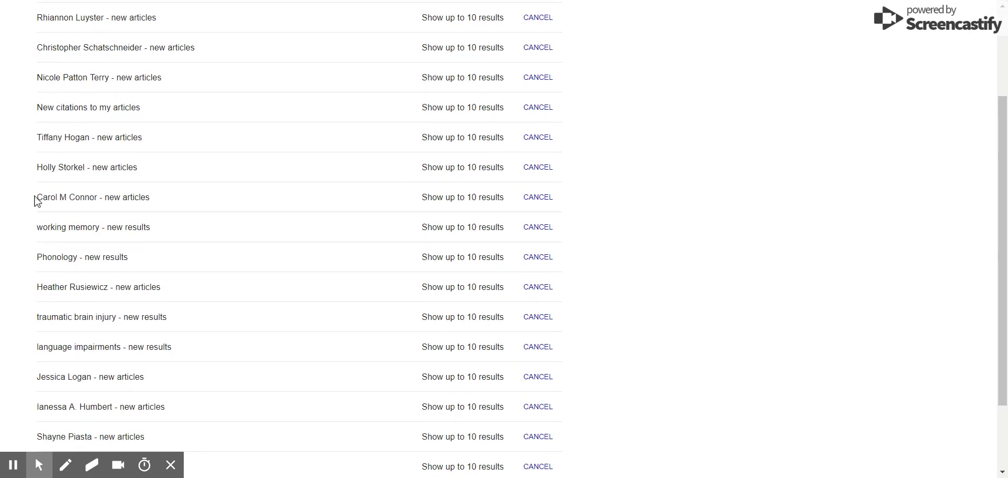
scroll(32, 197, up, 2)
scroll(30, 194, down, 1)
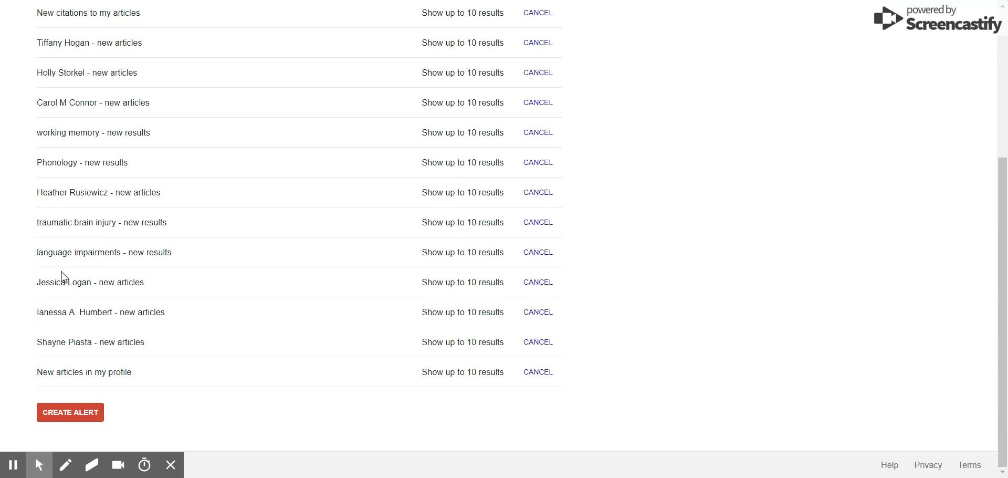
drag(40, 222, 118, 223)
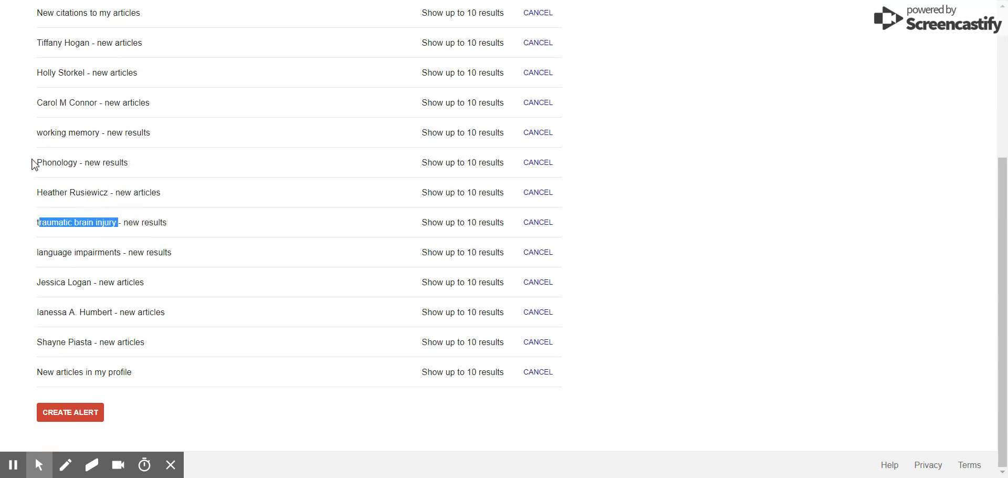
drag(37, 162, 77, 163)
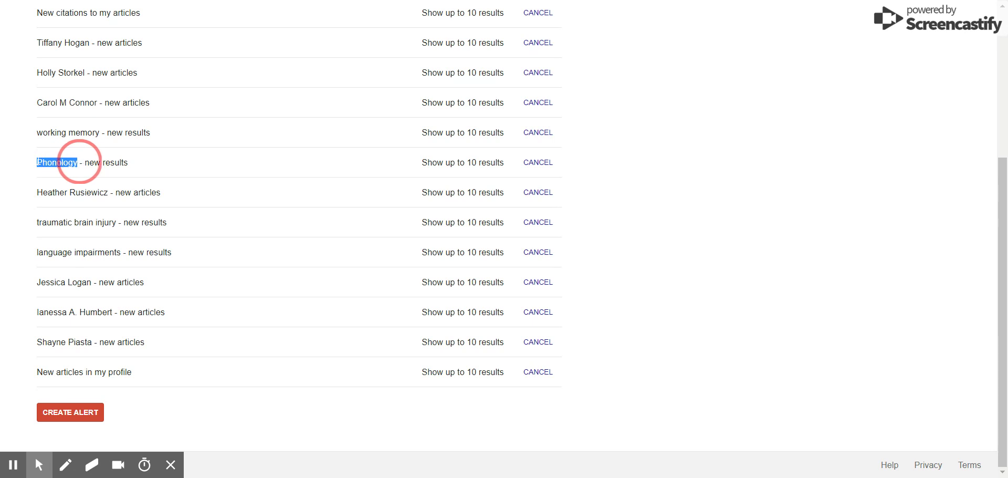
scroll(55, 194, up, 3)
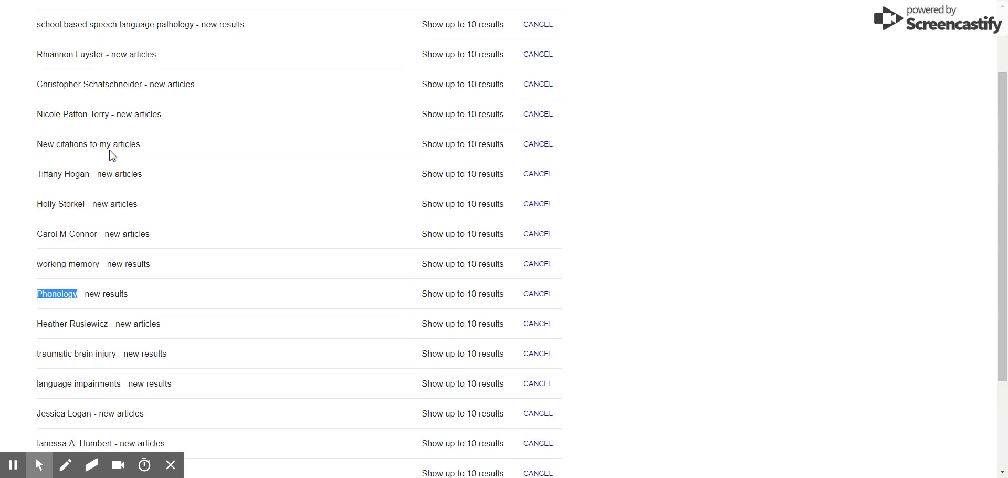
click(5, 157)
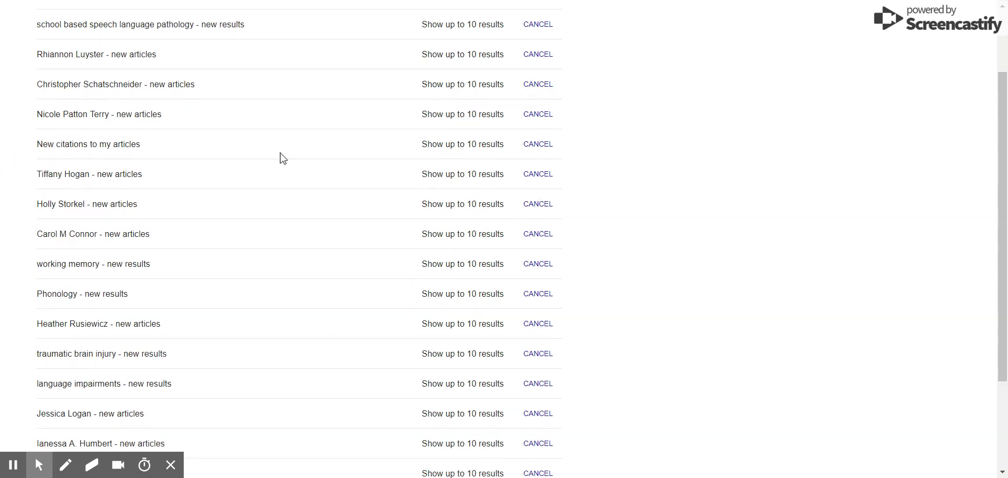
scroll(281, 158, up, 2)
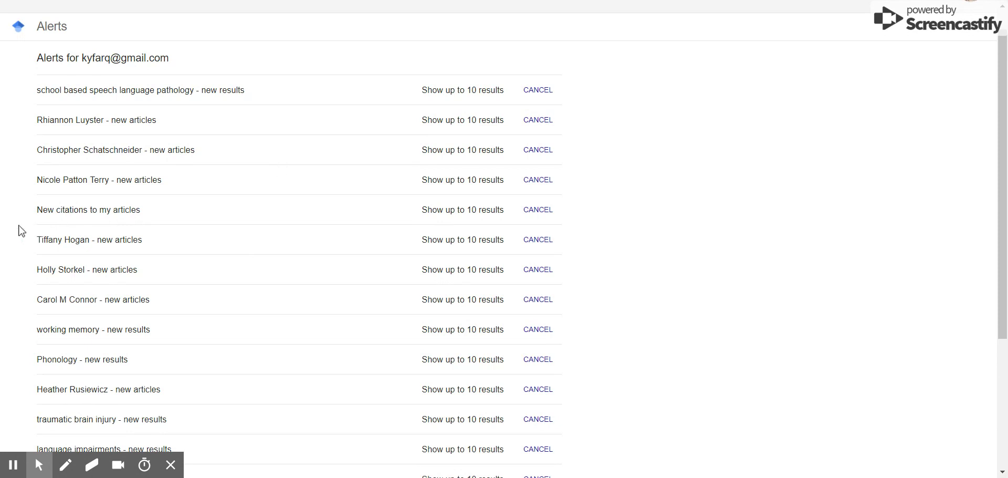
drag(38, 210, 152, 210)
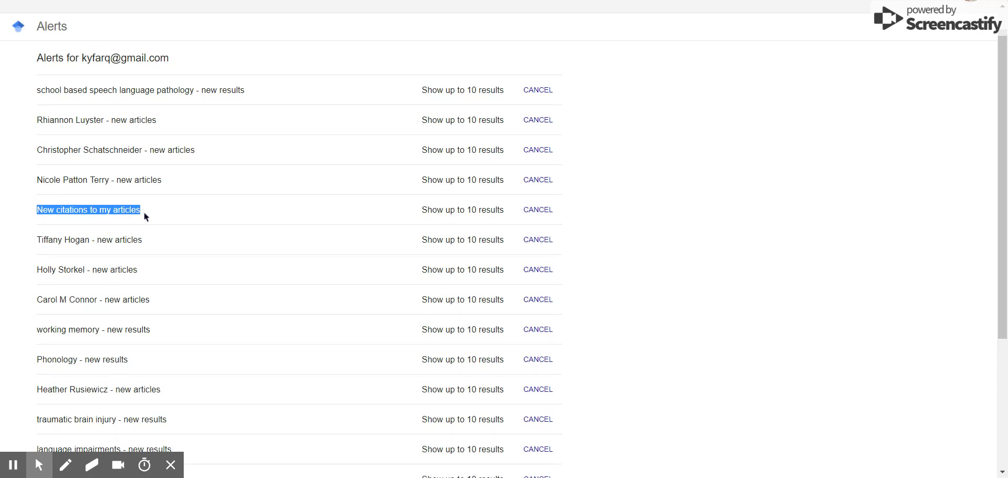
click(626, 232)
scroll(757, 246, down, 5)
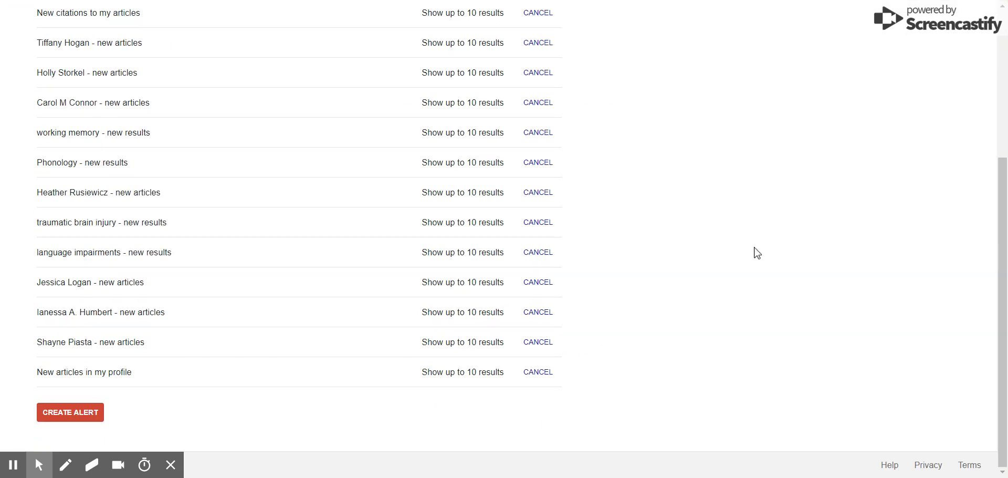
scroll(764, 250, up, 5)
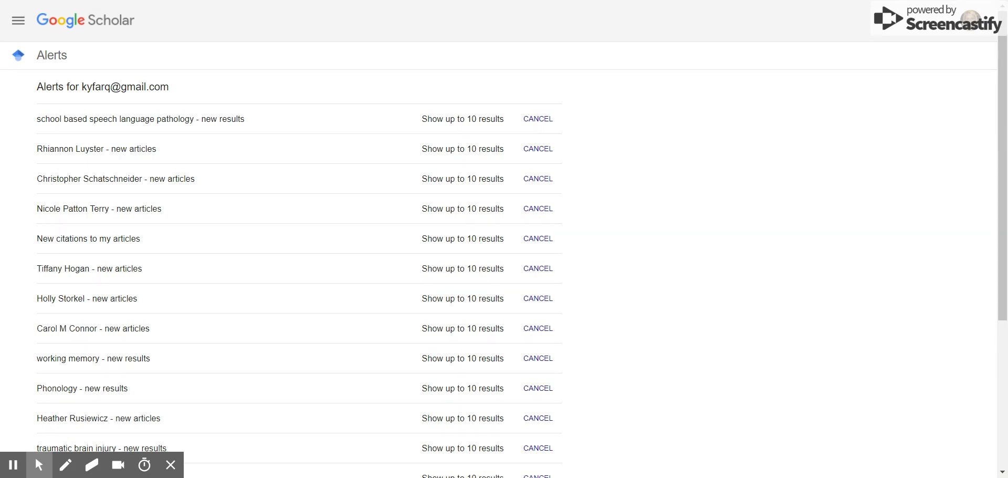
Create a new alert with the query "voice disorders in children"
scroll(872, 142, down, 4)
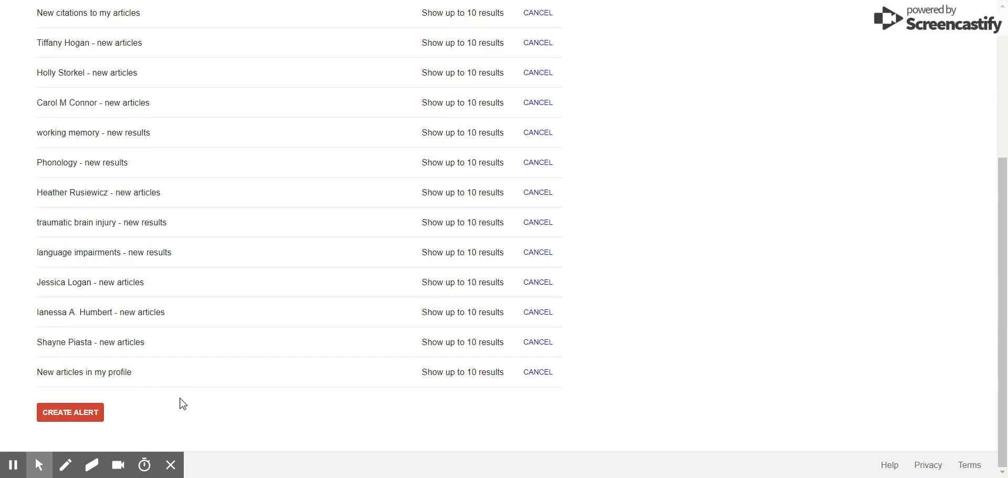
click(79, 413)
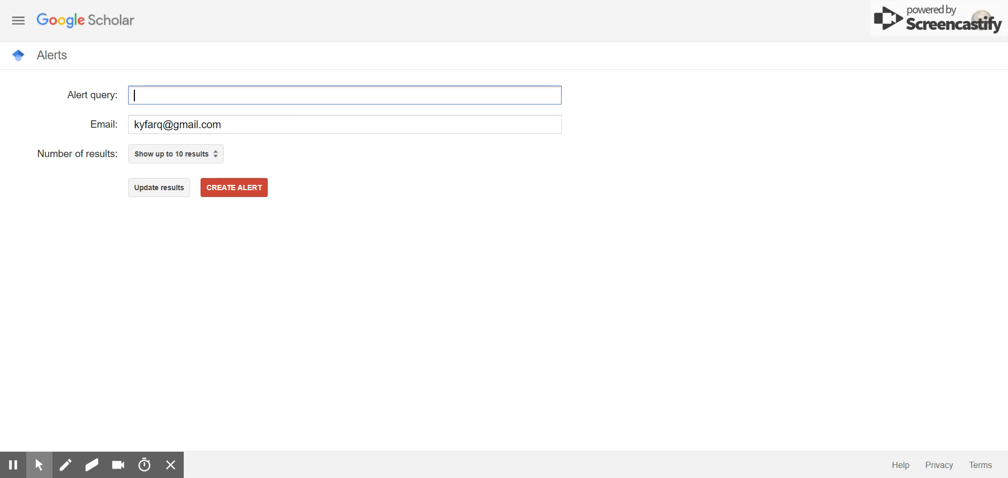
text(voice disorders in children)
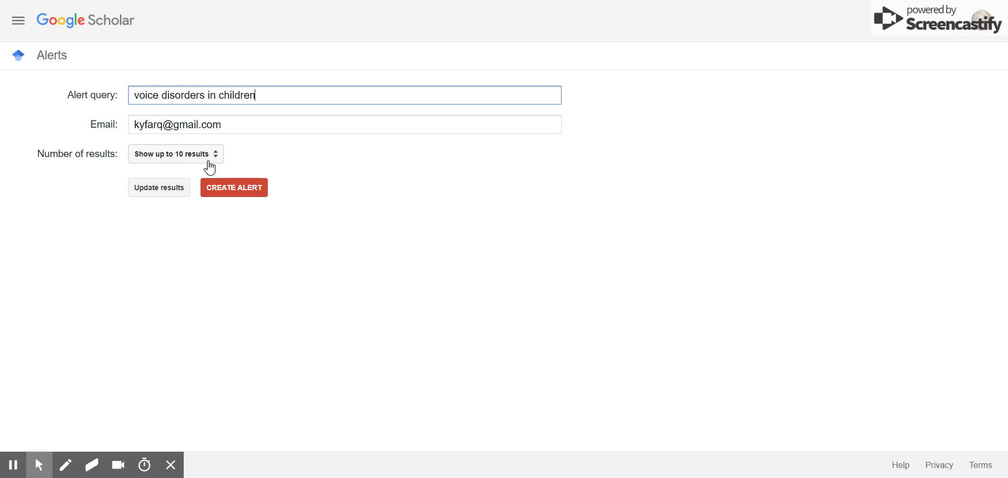
click(235, 194)
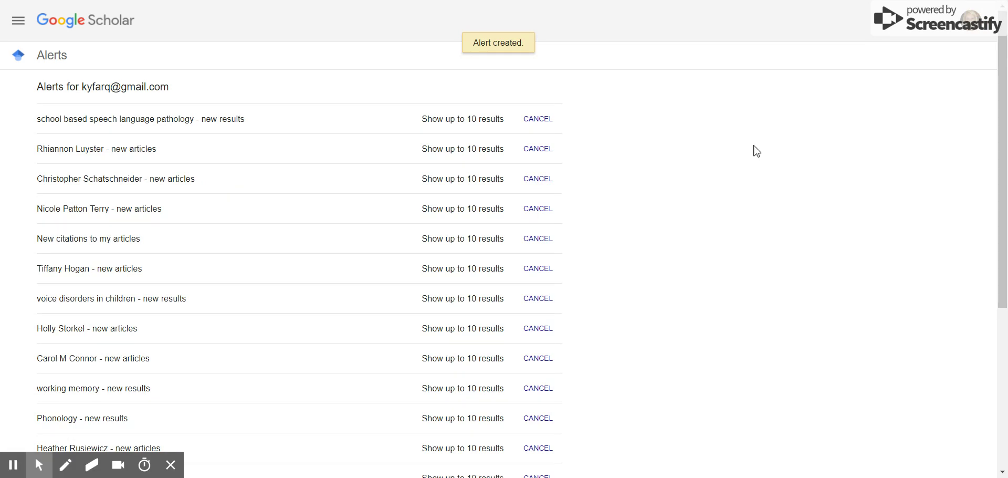
Create another alert using a researcher's full name as the query and review the updated alert list
scroll(754, 153, down, 5)
click(67, 419)
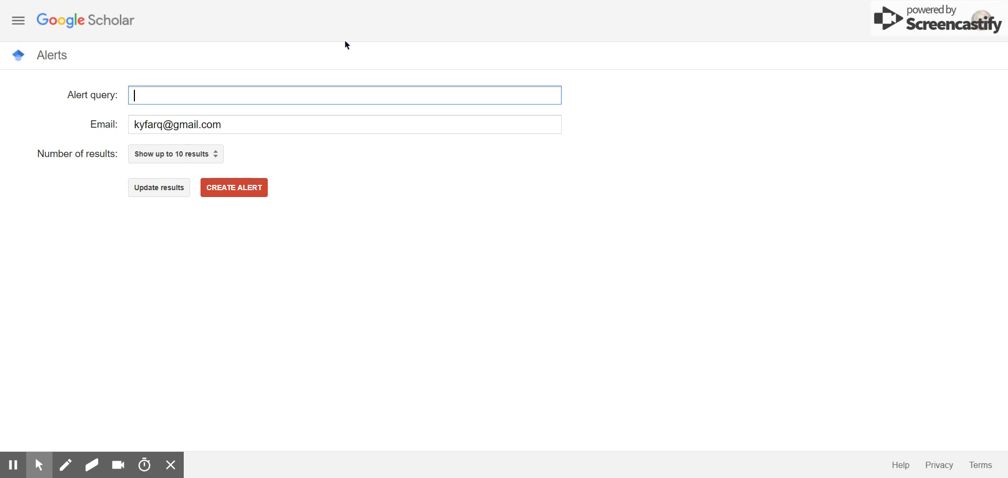
text(Kaitlin Lansford)
click(249, 195)
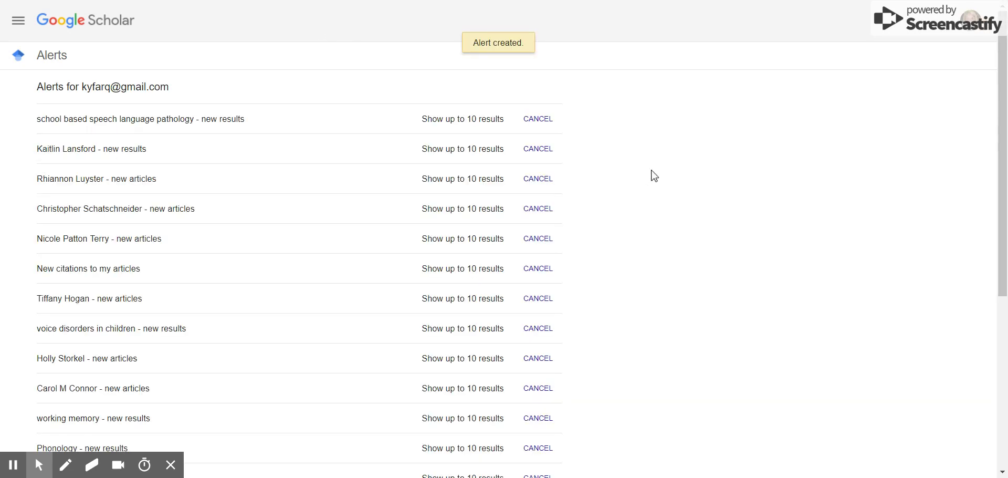
scroll(656, 184, down, 5)
scroll(661, 194, up, 5)
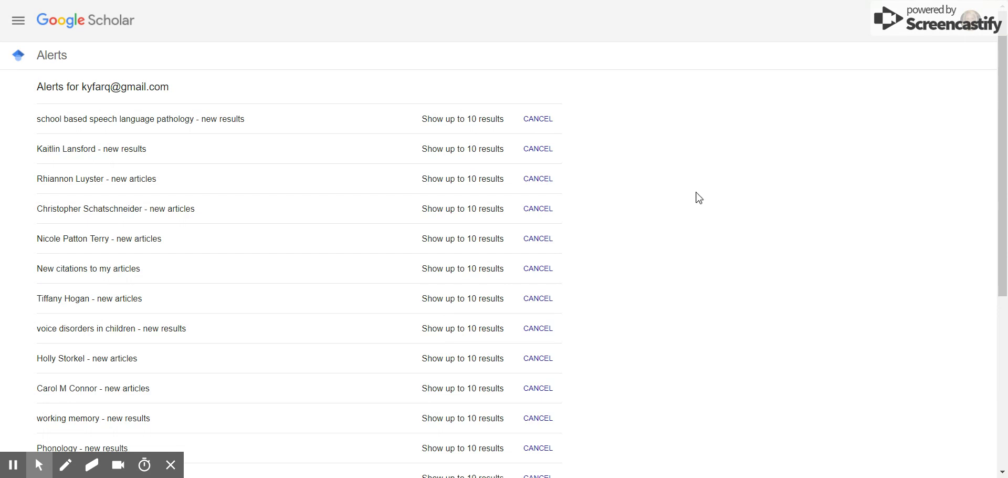
Review the alert list and cancel the "voice disorders in children" alert
scroll(702, 197, down, 5)
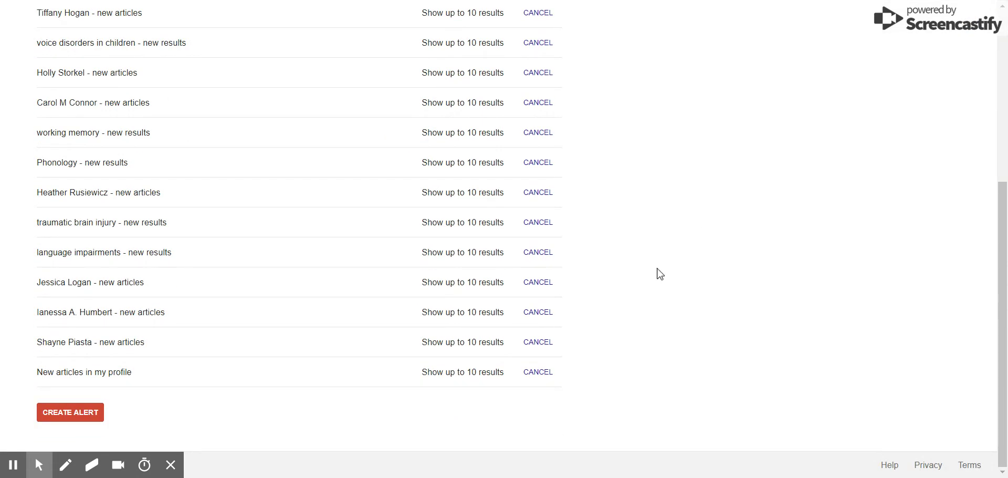
scroll(675, 247, up, 2)
scroll(677, 249, up, 3)
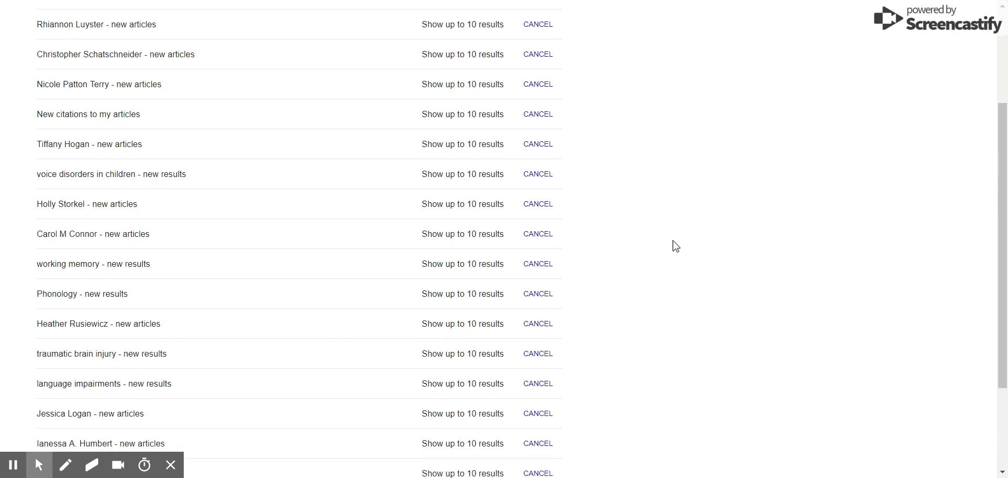
scroll(657, 229, down, 5)
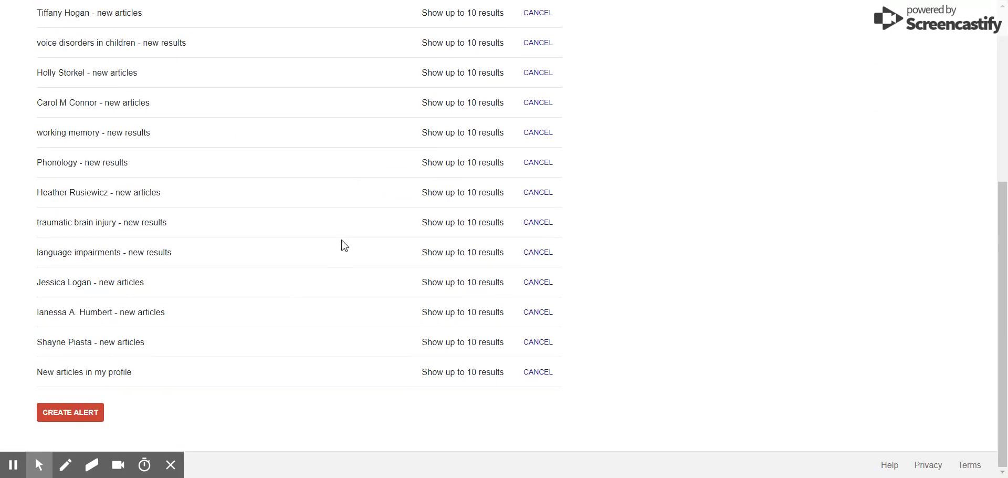
scroll(346, 234, up, 3)
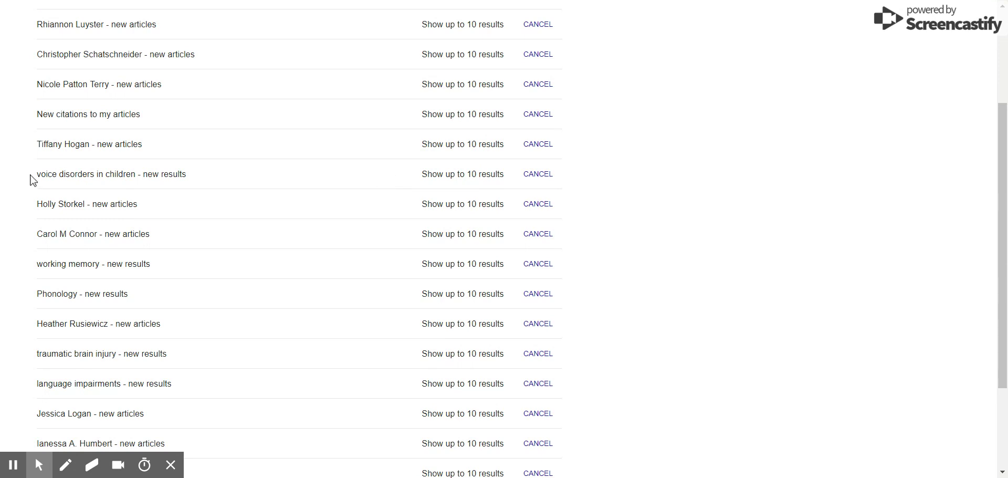
click(538, 176)
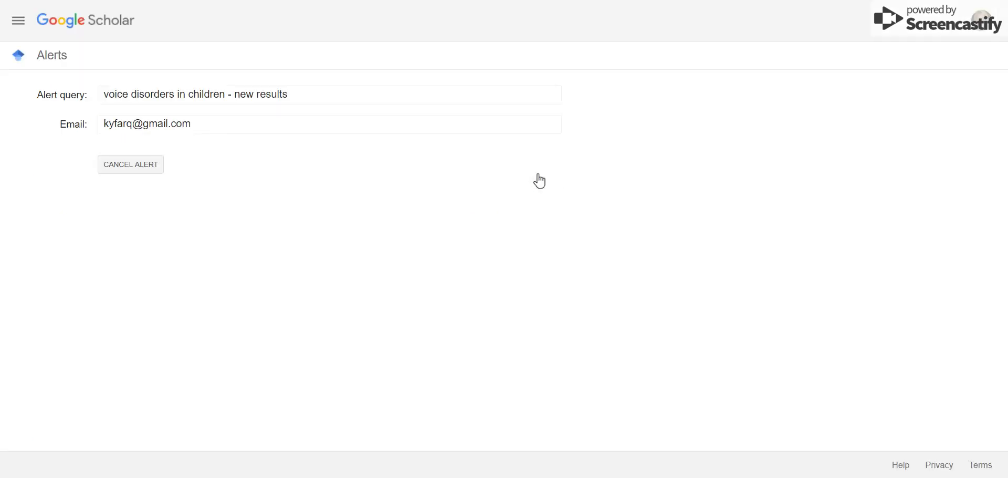
click(123, 171)
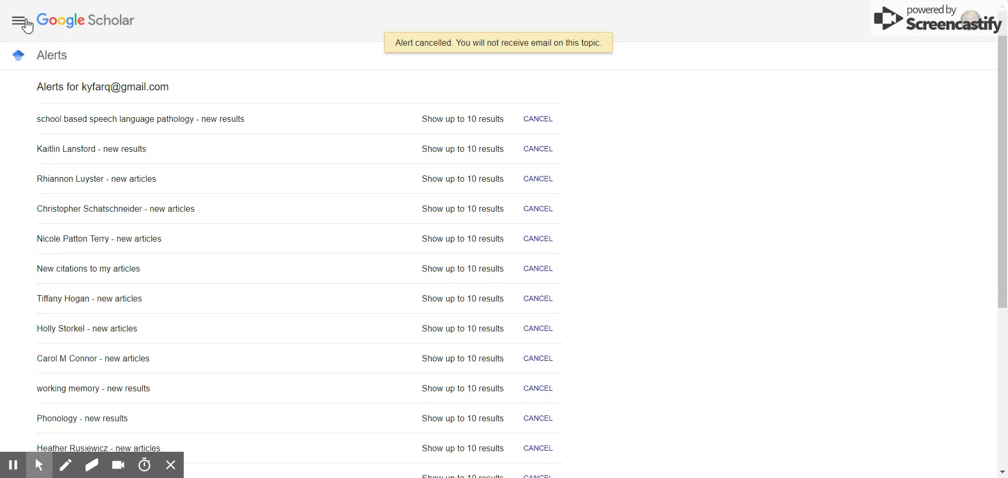
From the Scholar home page, search by author surname using the suggested 2011 reading comprehension query and open the first result
click(109, 26)
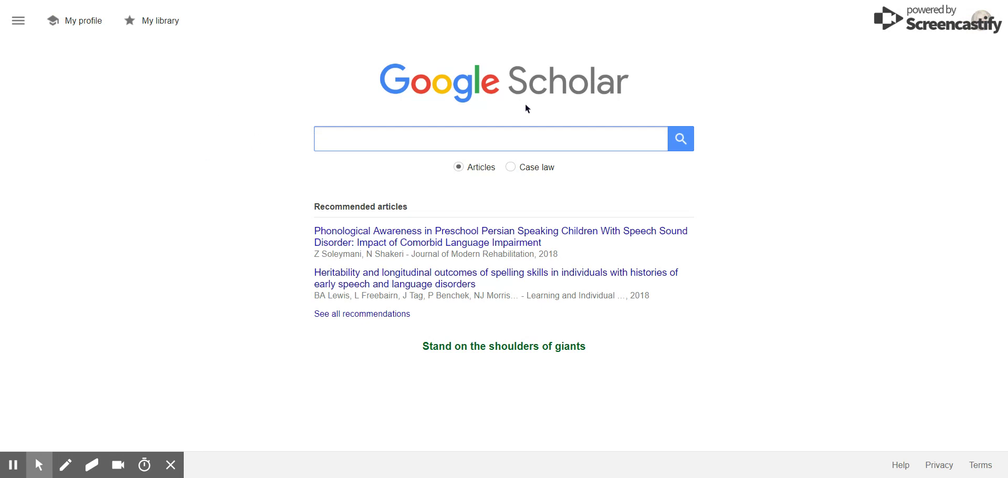
text(hogan)
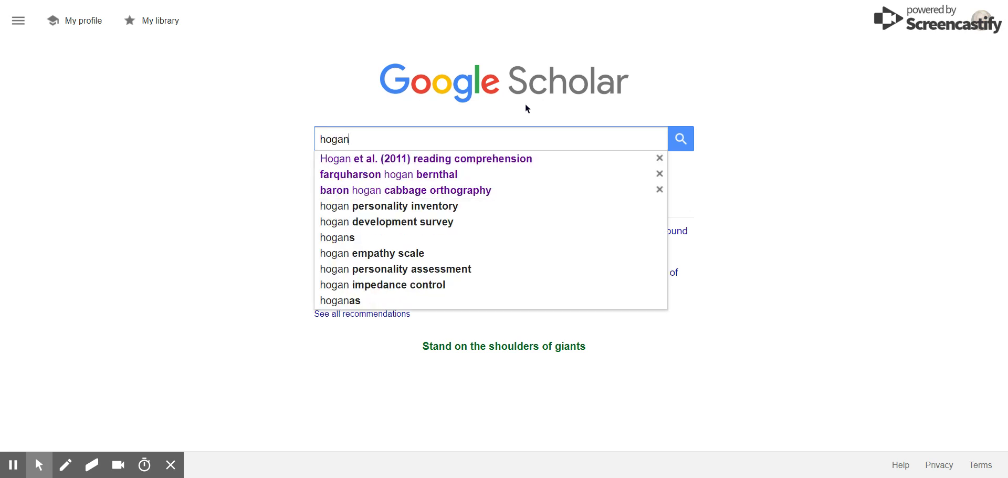
key(Down)
key(Return)
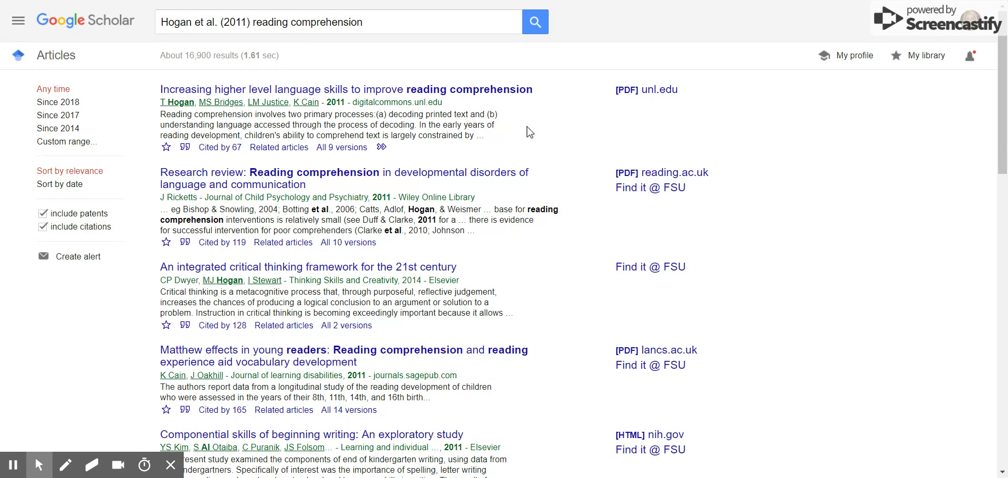
click(511, 97)
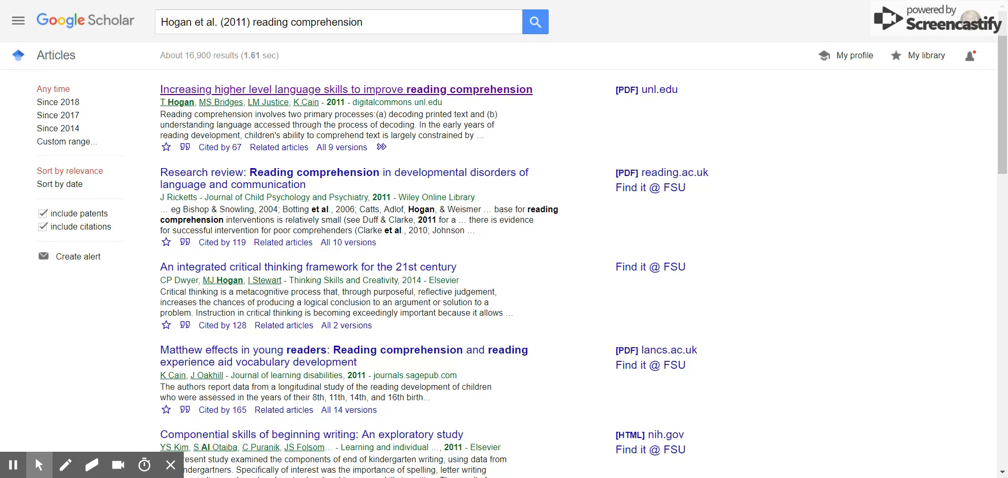
Copy the APA citation of the article "Increasing higher level language skills to improve reading comprehension"
click(184, 149)
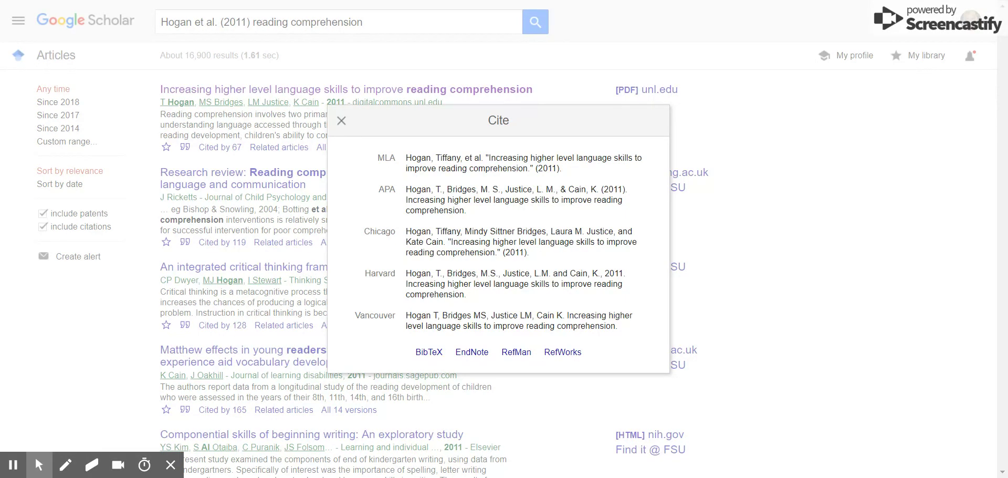
click(411, 188)
click(410, 188)
click(451, 199)
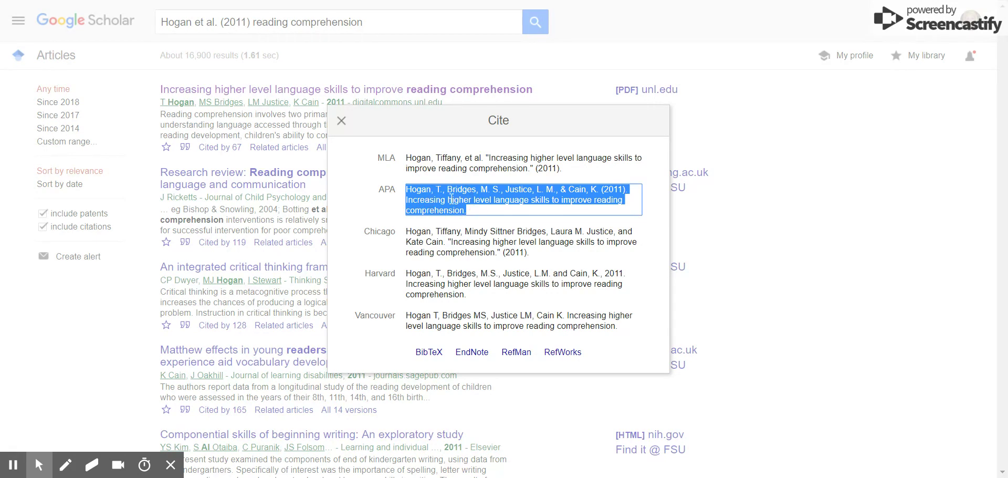
key(ctrl+c)
click(493, 211)
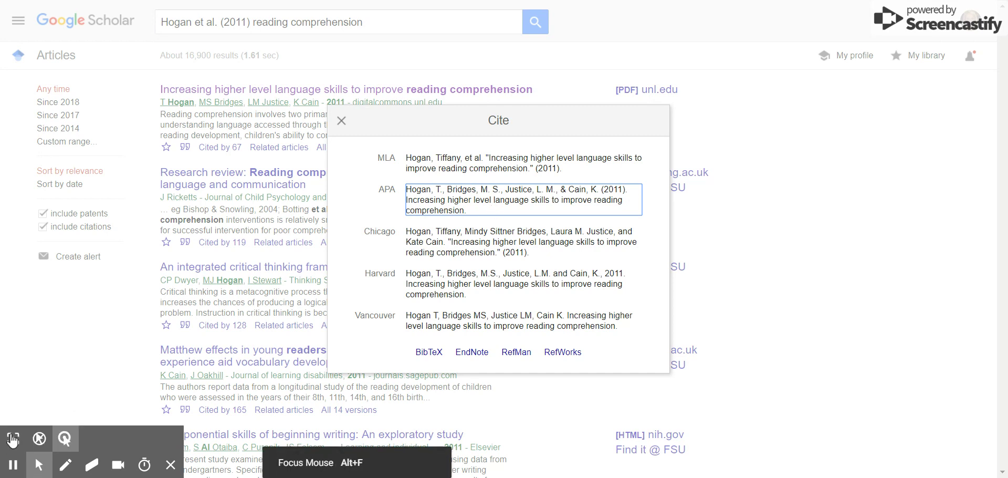
View the citation formats of the first and second search results, closing each citation window after checking it
click(65, 439)
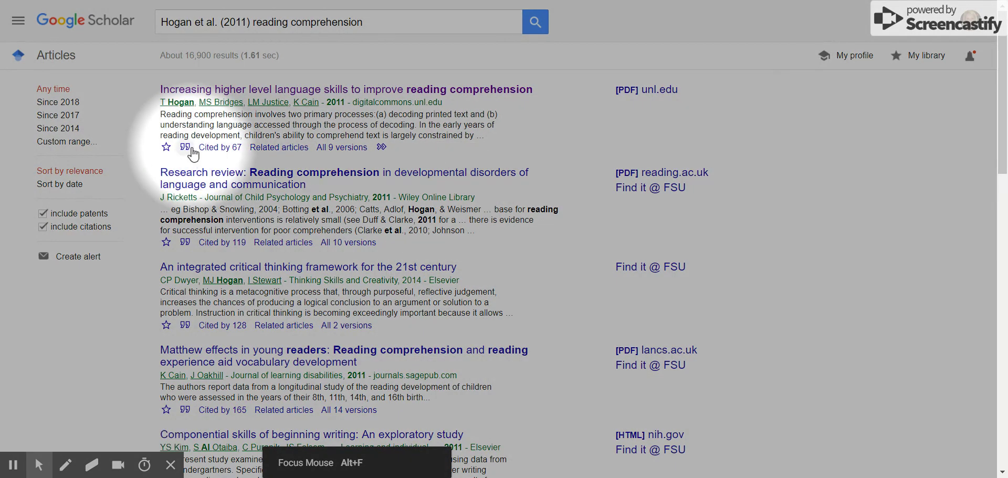
click(185, 148)
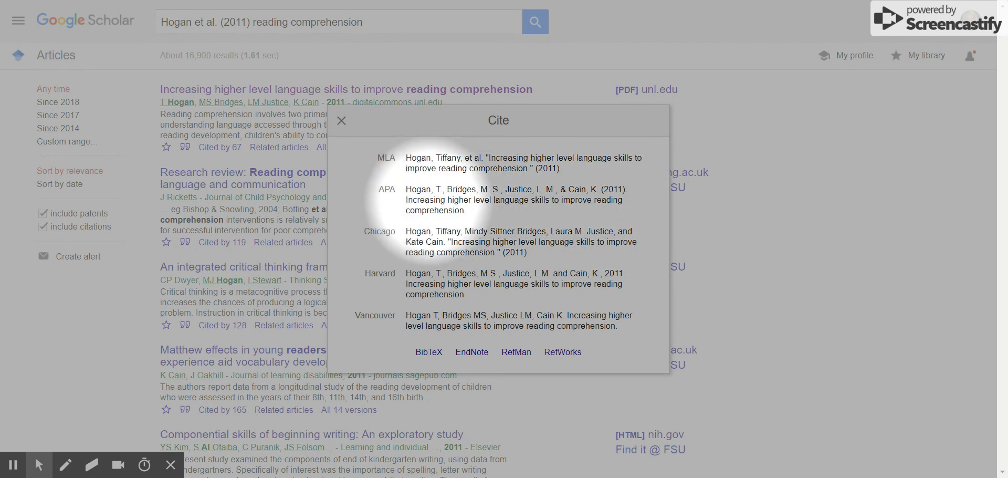
click(341, 121)
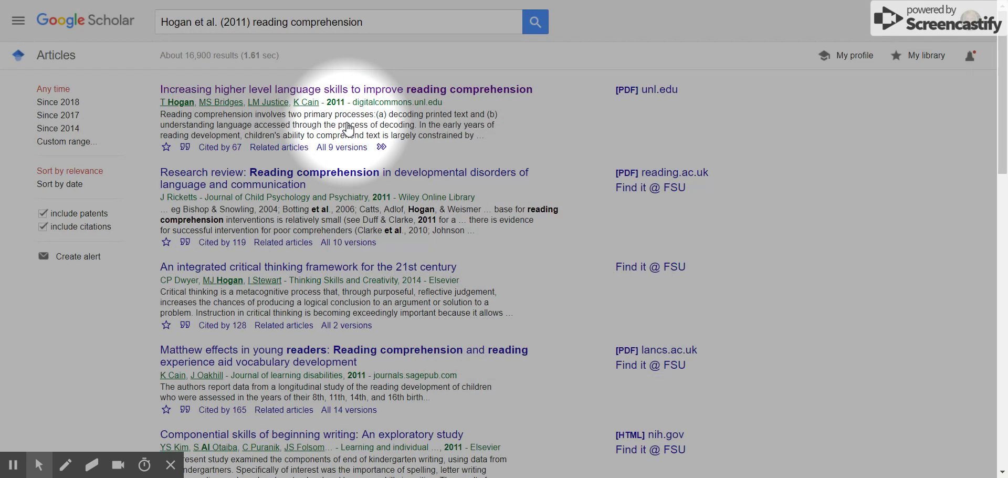
click(185, 242)
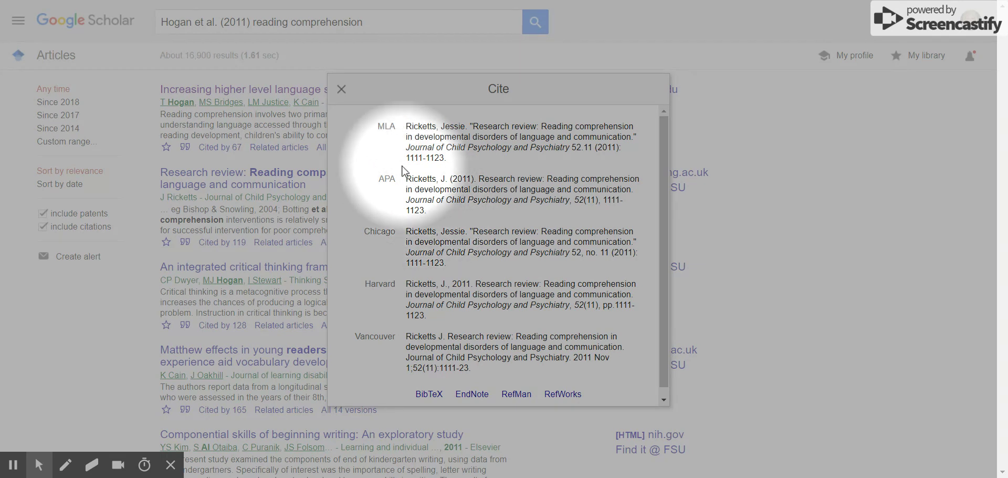
click(342, 89)
click(13, 438)
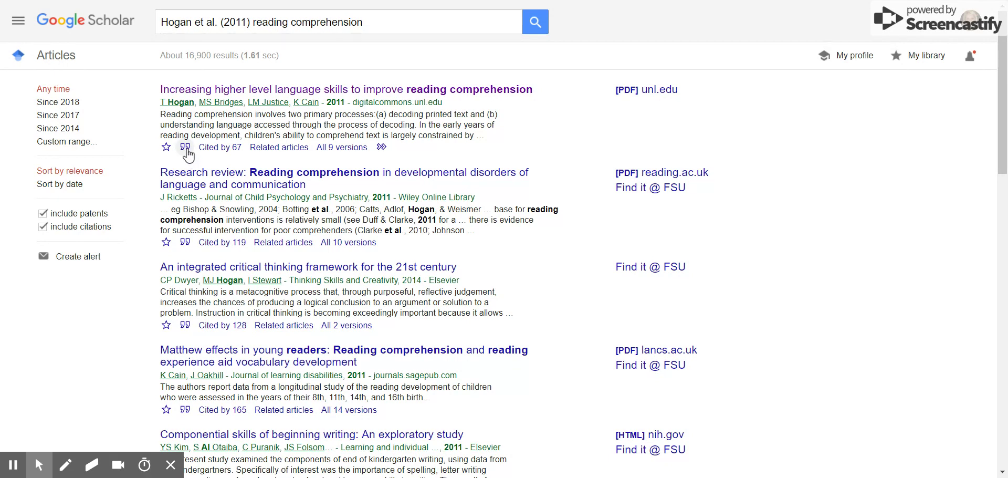
Save the first search result to the library and check where My library can be reached in the site navigation
click(166, 147)
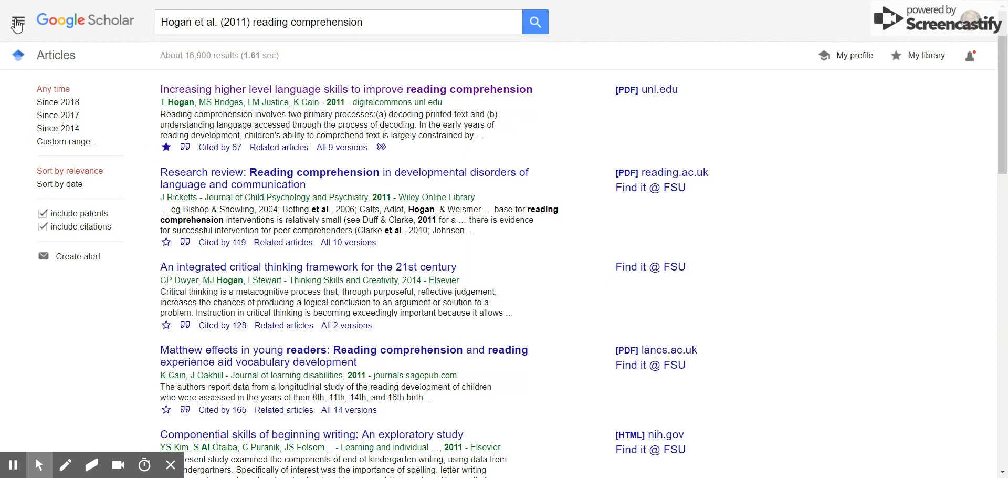
mouse_move(39, 467)
click(65, 439)
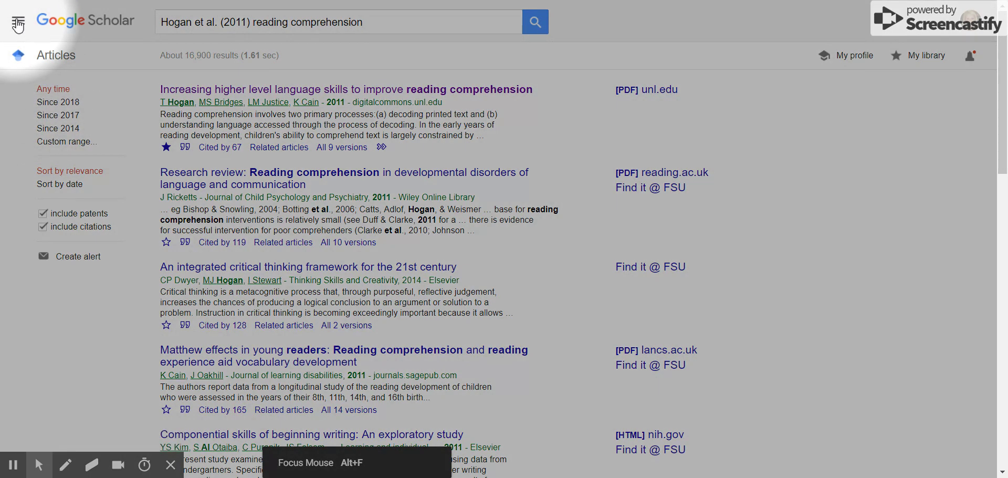
click(18, 23)
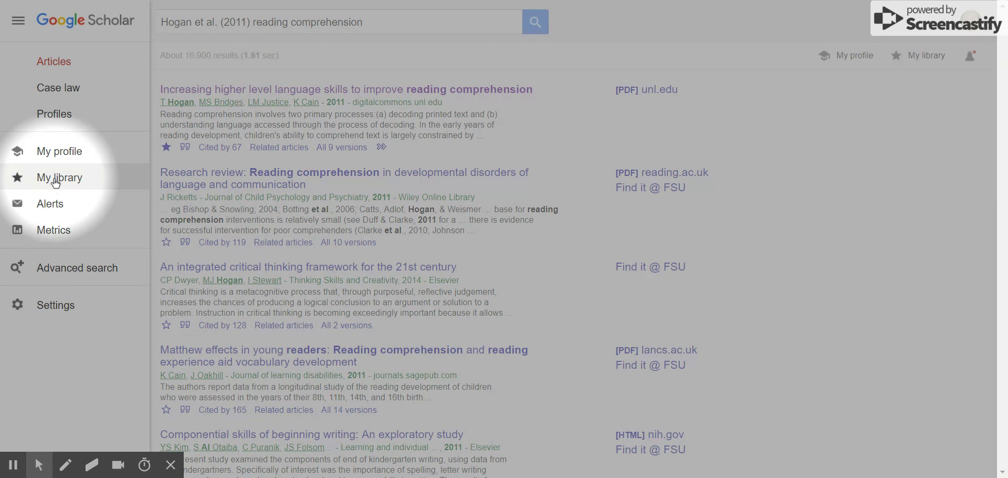
click(15, 21)
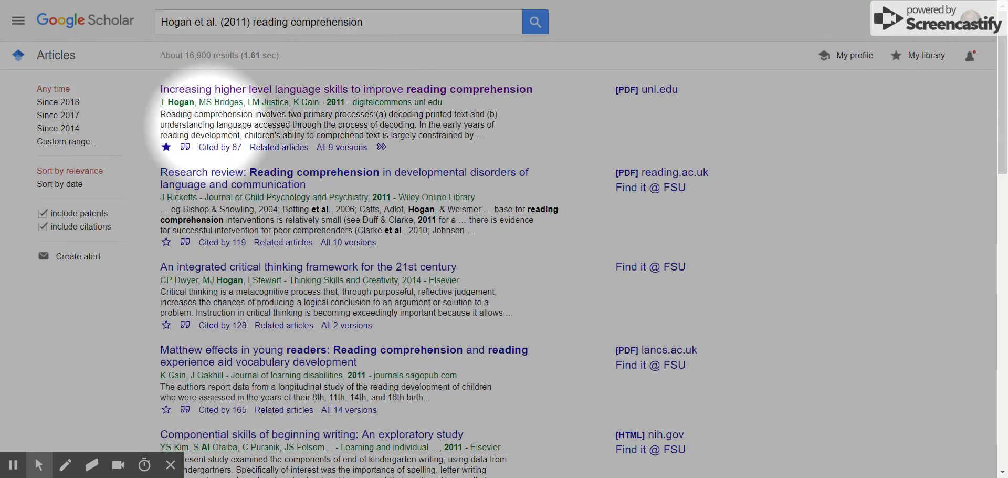